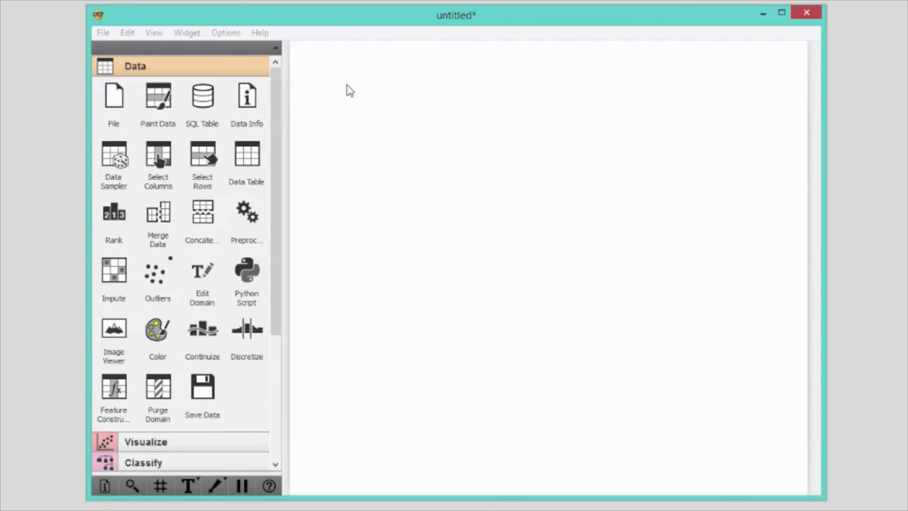
Step: Add File and Data Table widgets, then a Scatter Plot found by searching 'scatter', placed below Data Table
left_click(115, 99)
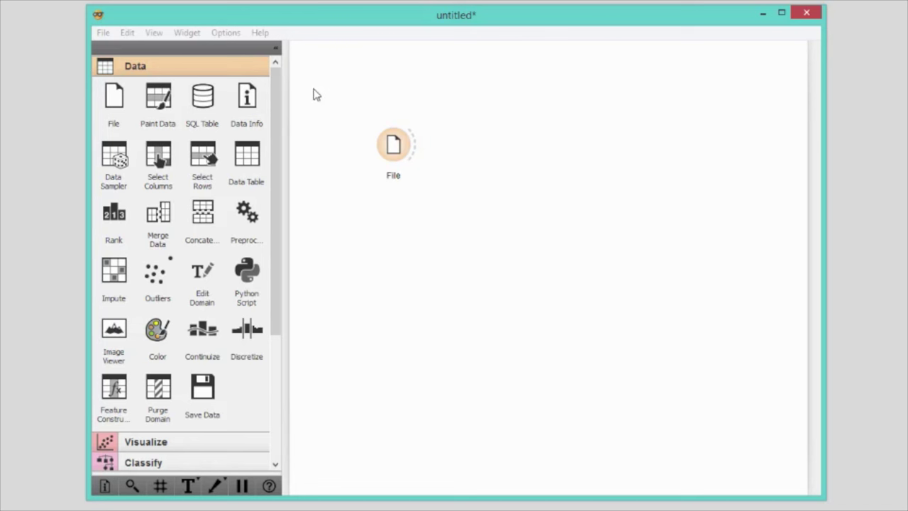
left_click_drag(246, 156, 531, 141)
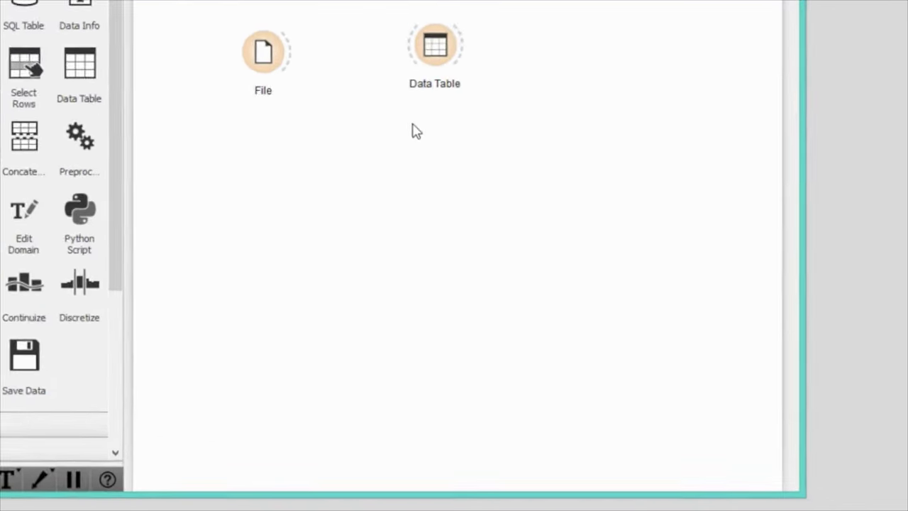
right_click(515, 207)
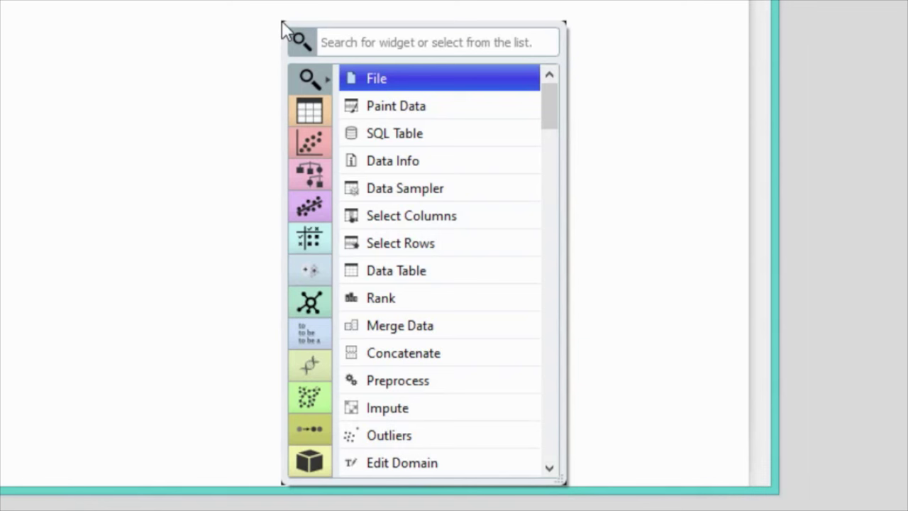
type("scatter")
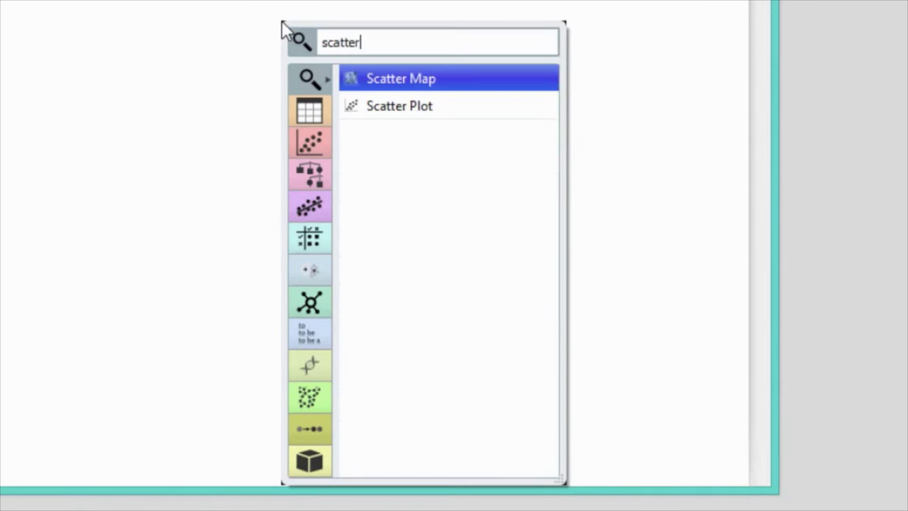
key("Down")
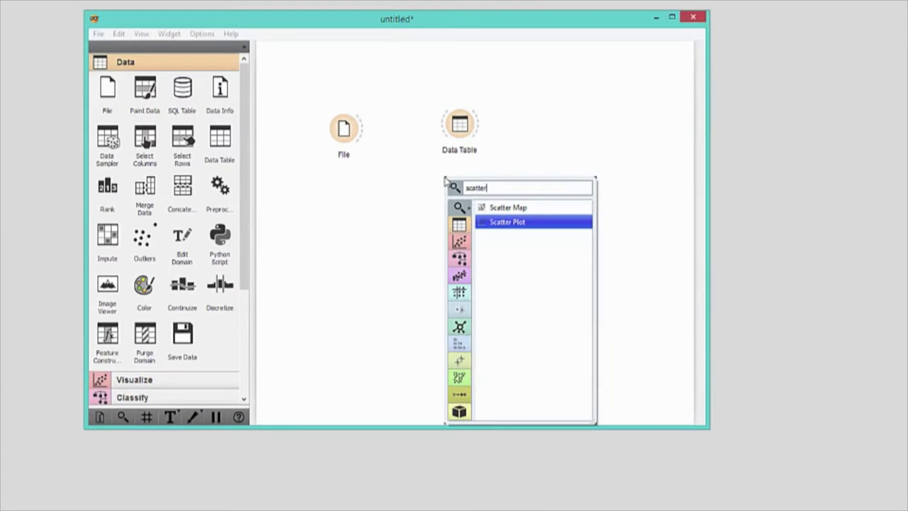
key("Return")
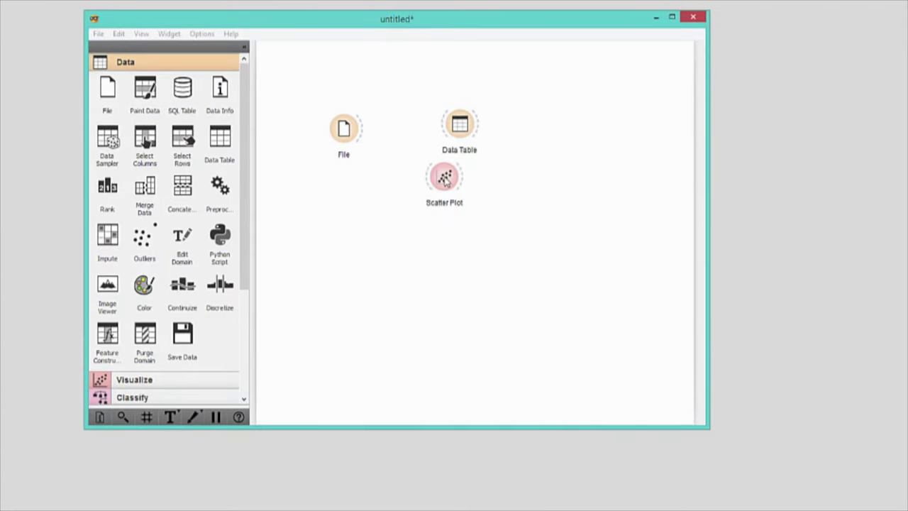
left_click_drag(444, 179, 462, 183)
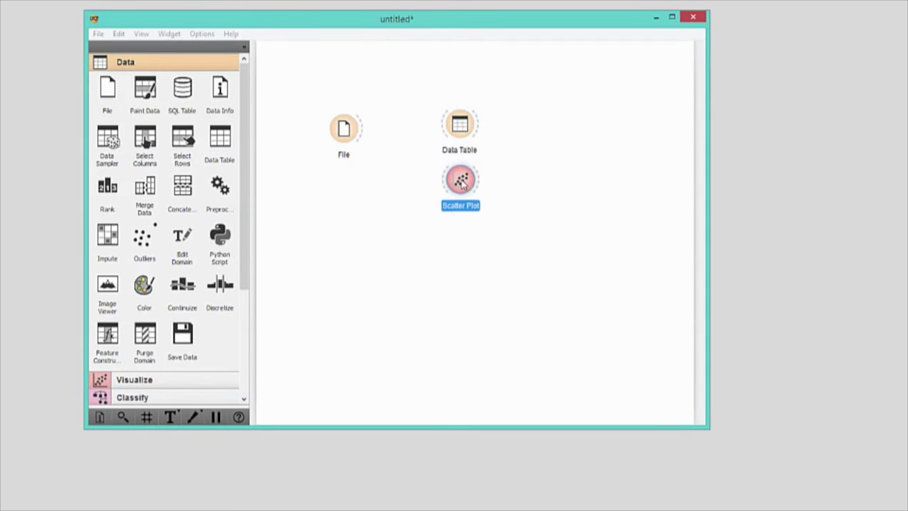
Step: Add a Box Plot from the Visualize category, connected to the File widget's output
left_click(445, 263)
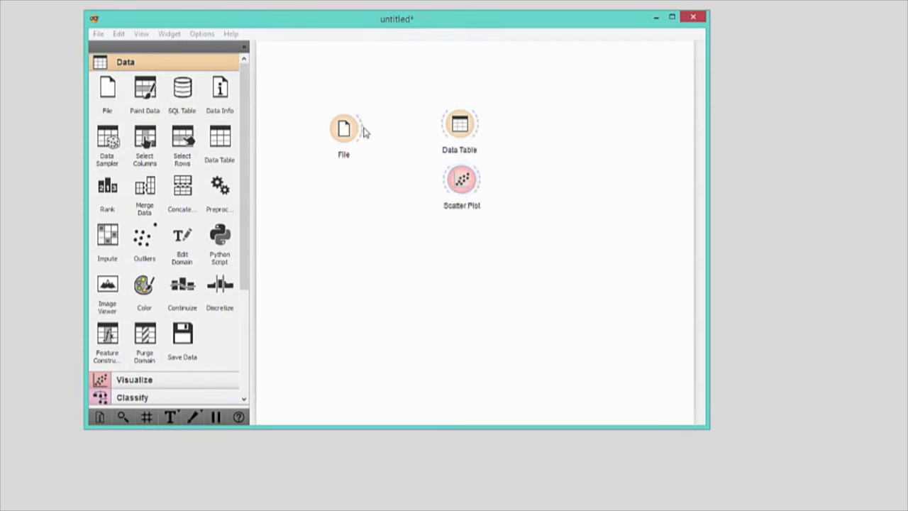
left_click_drag(363, 129, 444, 249)
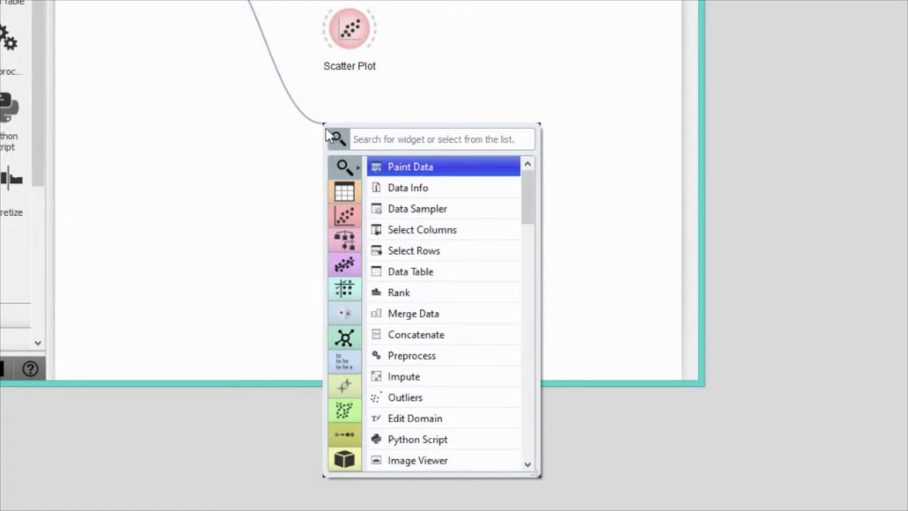
left_click(346, 212)
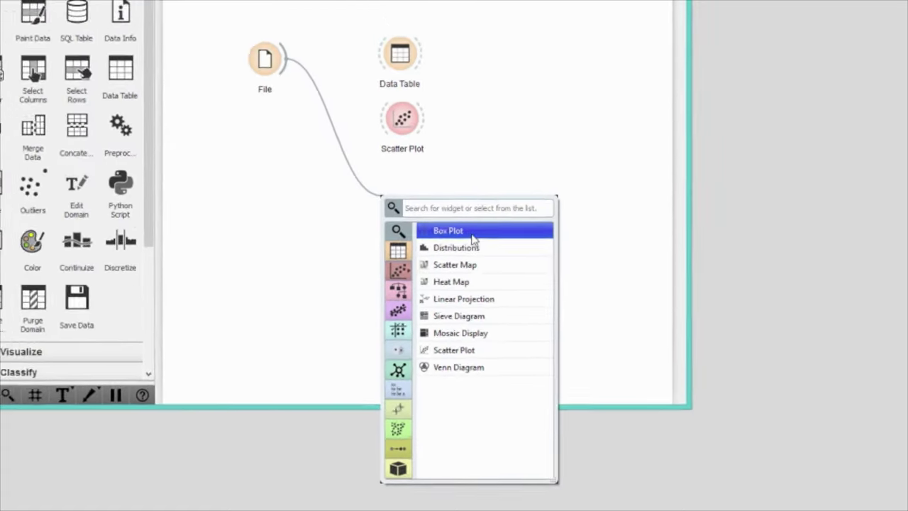
left_click(440, 168)
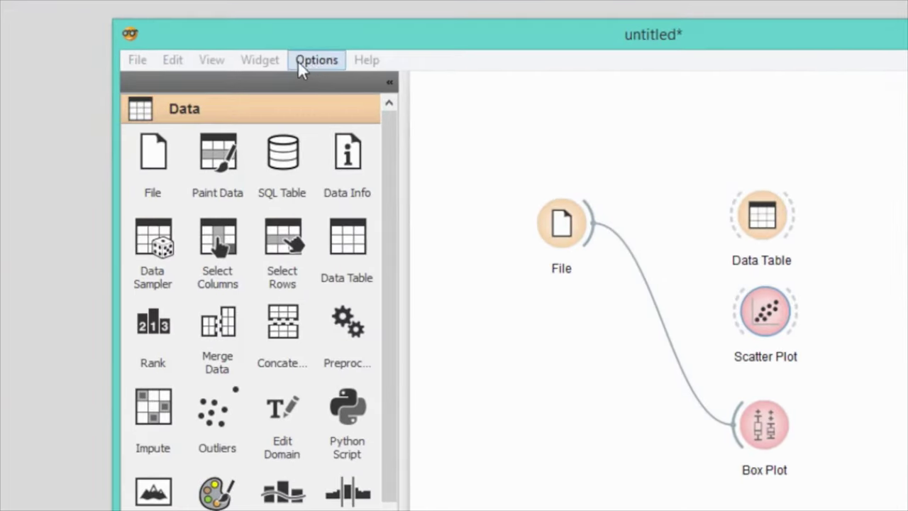
Step: Turn off Expand Tool Dock in the View menu so the widget panel becomes an icon strip
left_click(211, 59)
left_click(209, 88)
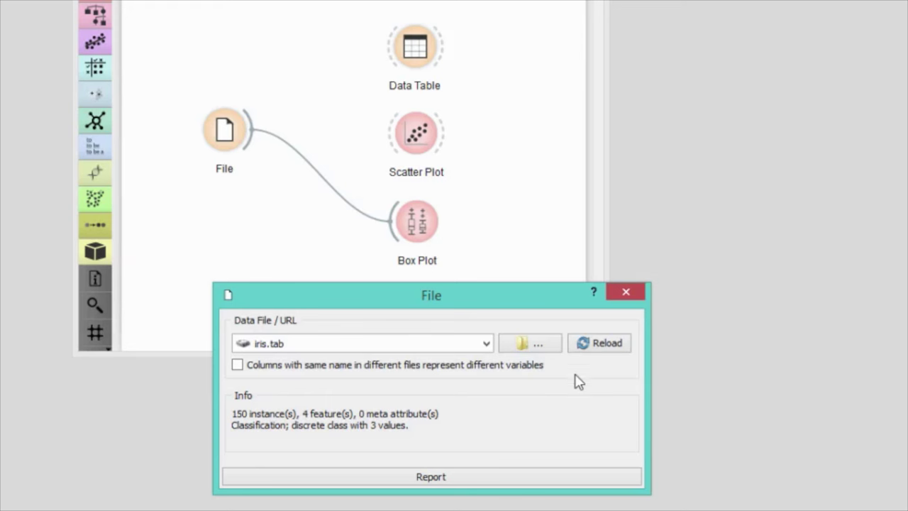
Step: Close the File dialog, connect File to Scatter Plot and Data Table, and open Scatter Plot
left_click(625, 292)
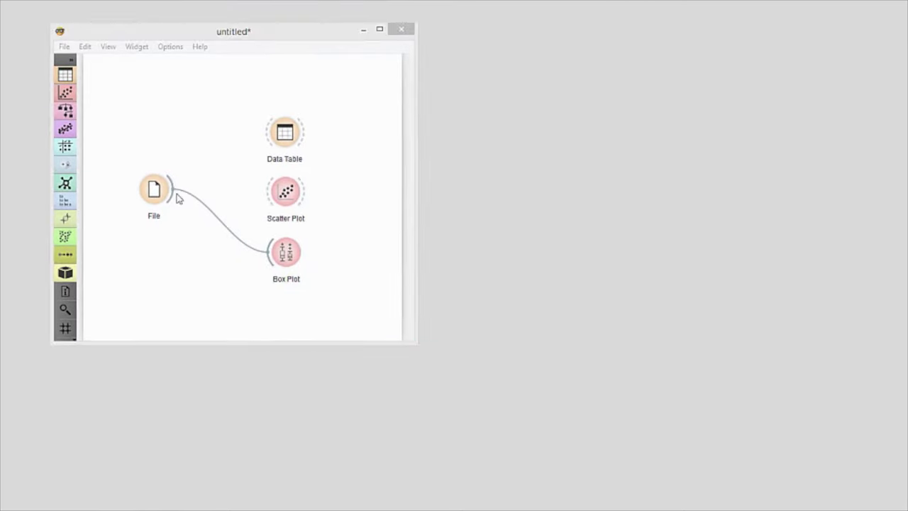
mouse_move(178, 198)
left_mouse_down()
mouse_move(175, 186)
mouse_move(265, 192)
left_mouse_up()
left_click_drag(170, 187, 272, 136)
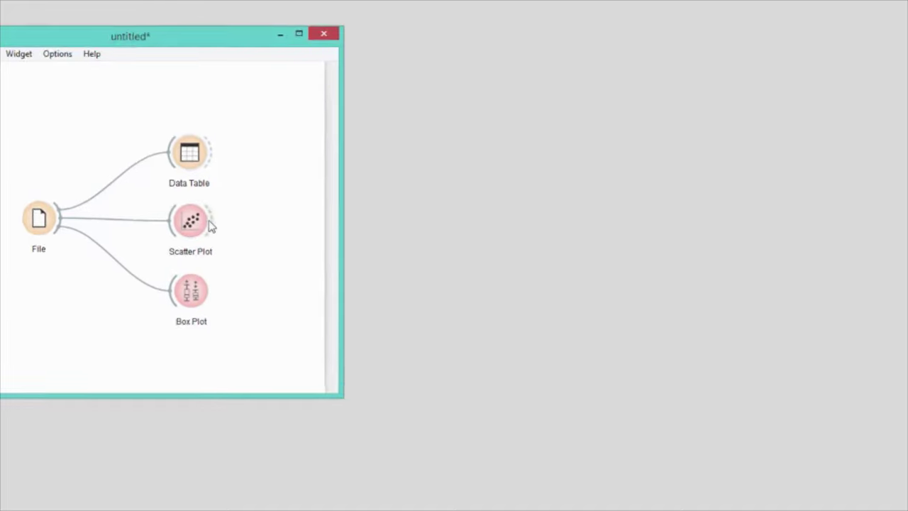
double_click(273, 202)
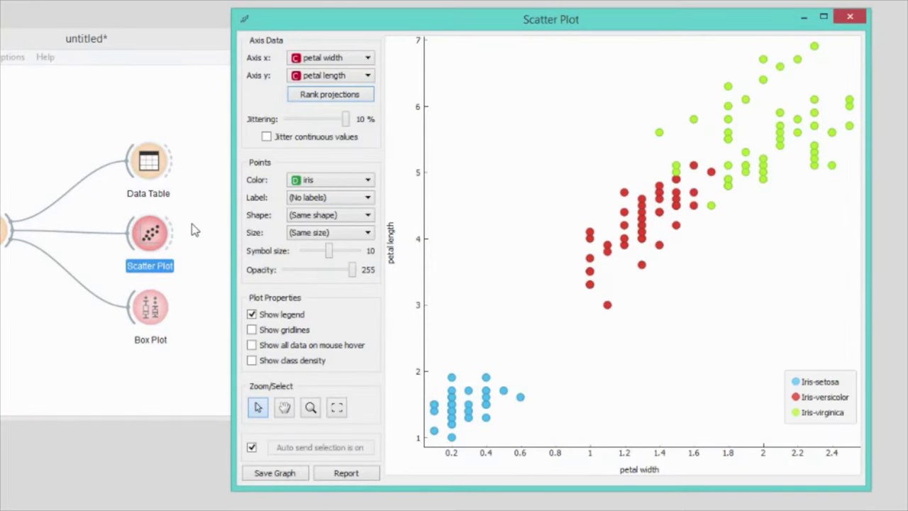
Step: Connect Data Table's output to Scatter Plot and open the Data Table window
left_click_drag(151, 228, 247, 230)
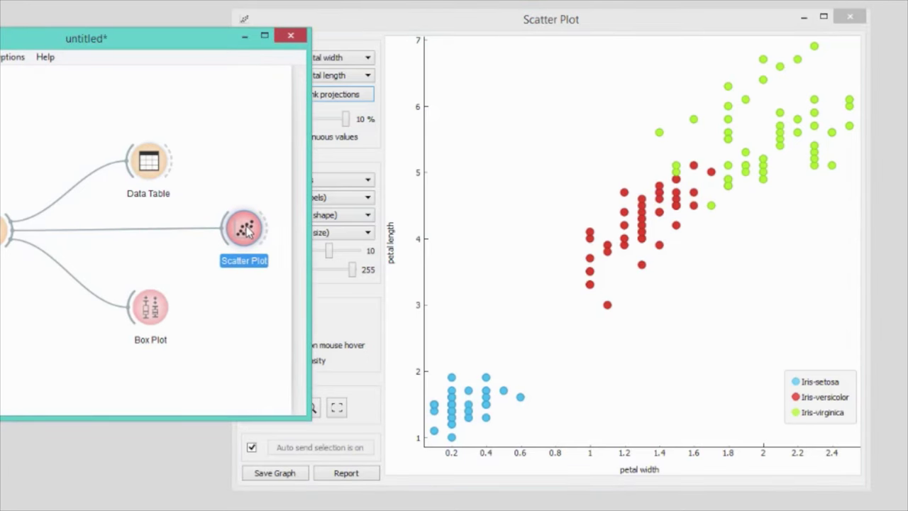
left_click_drag(175, 165, 227, 224)
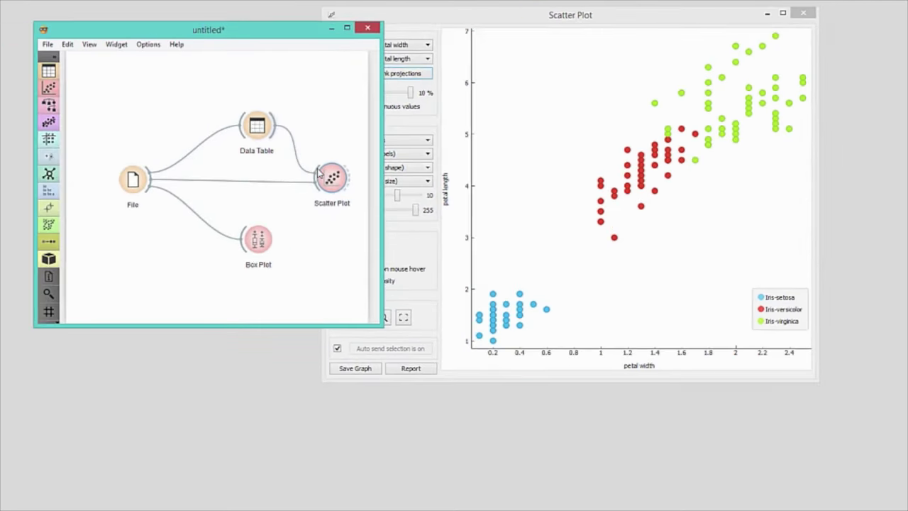
double_click(262, 127)
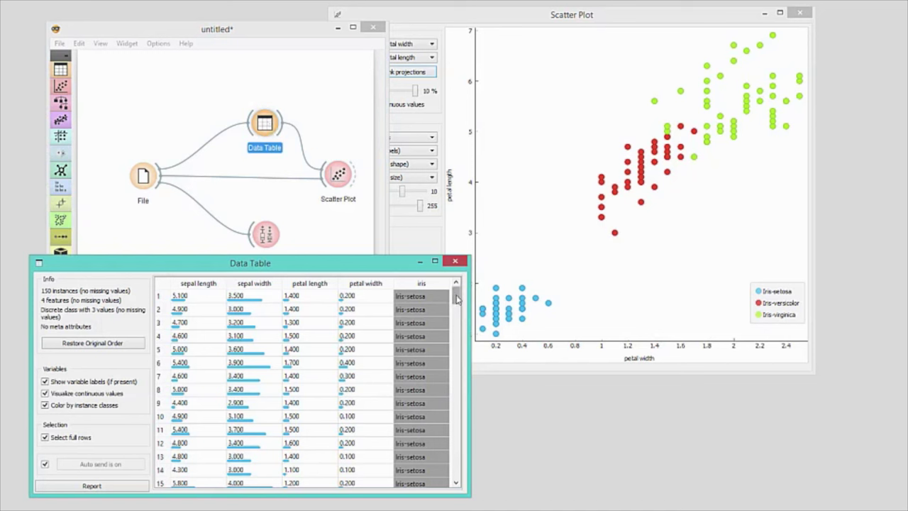
left_click_drag(456, 298, 455, 352)
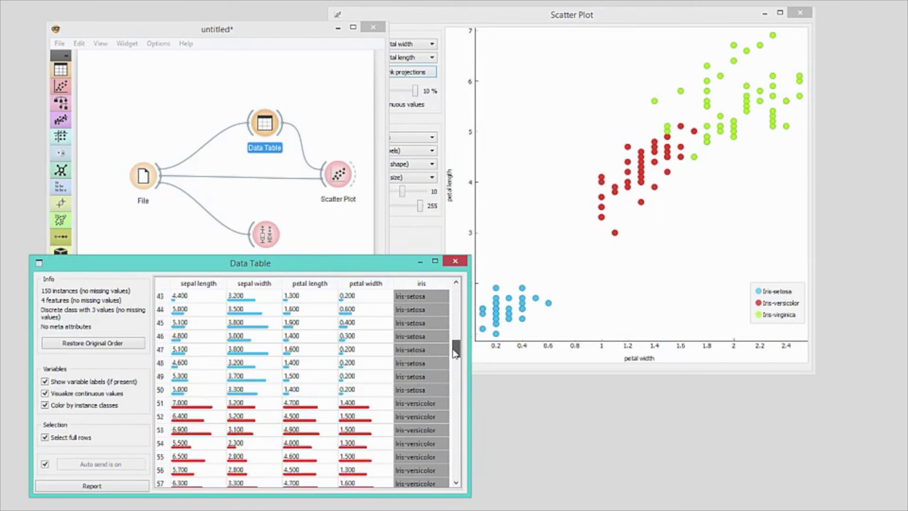
Step: Select iris rows 60–66 in the Data Table to highlight them in the Scatter Plot
left_click(193, 353)
left_click(204, 444, "shift")
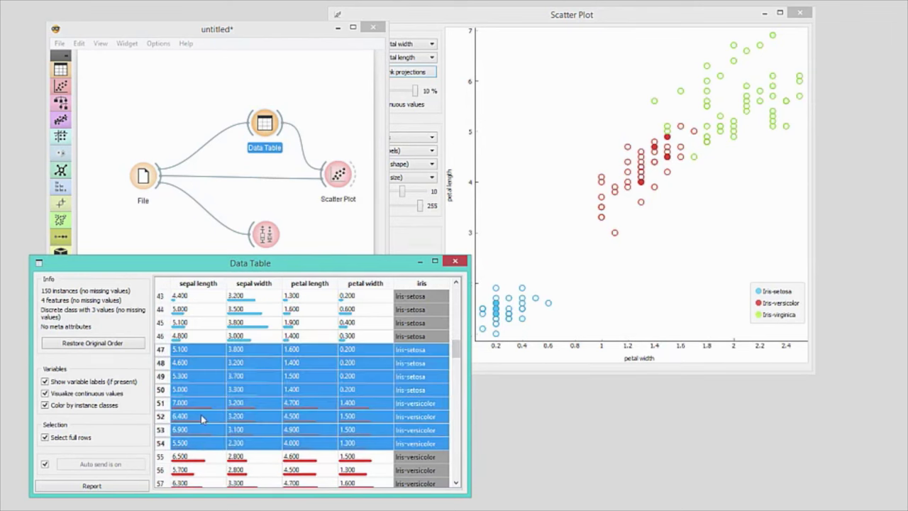
left_click(211, 314)
left_click(248, 440)
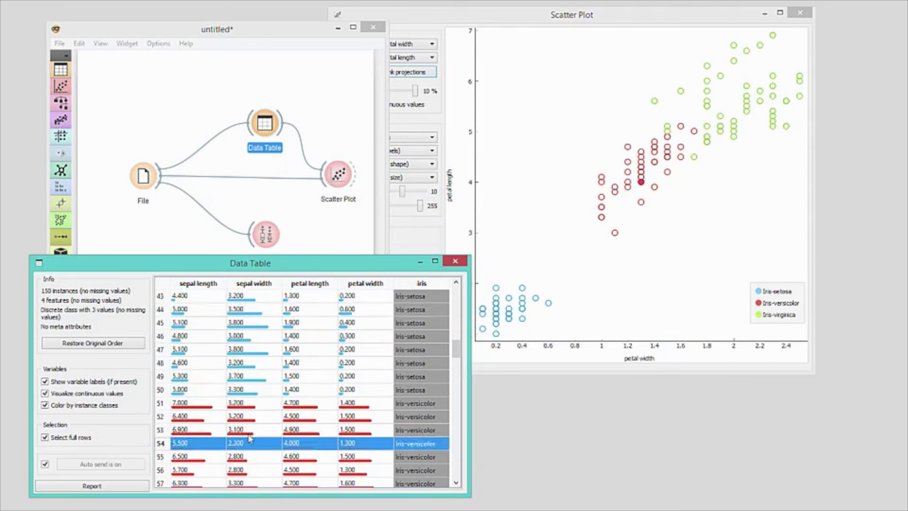
left_click(258, 380, "shift")
left_click(257, 341, "shift")
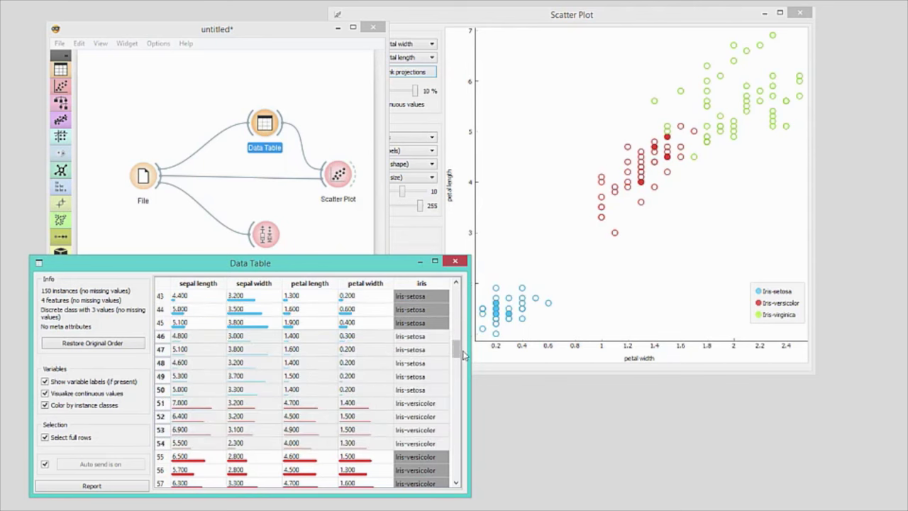
left_click_drag(456, 347, 456, 377)
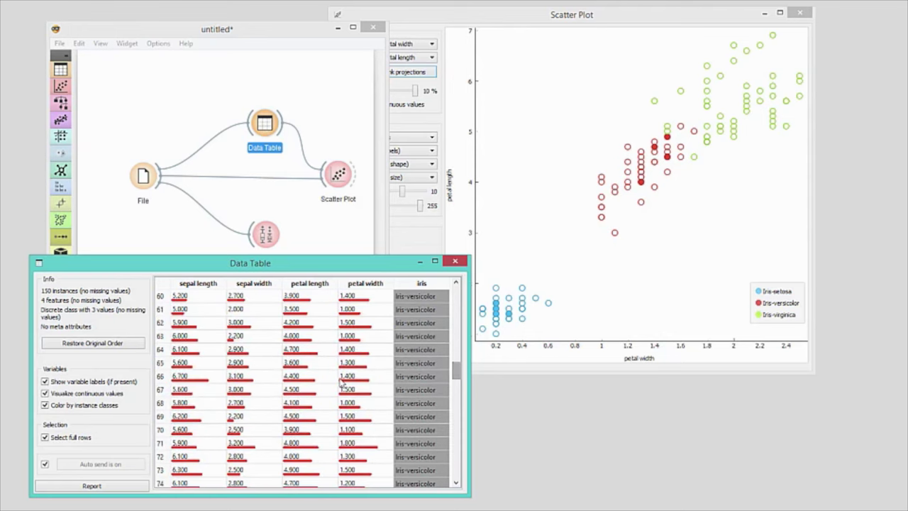
left_click(341, 380, "shift")
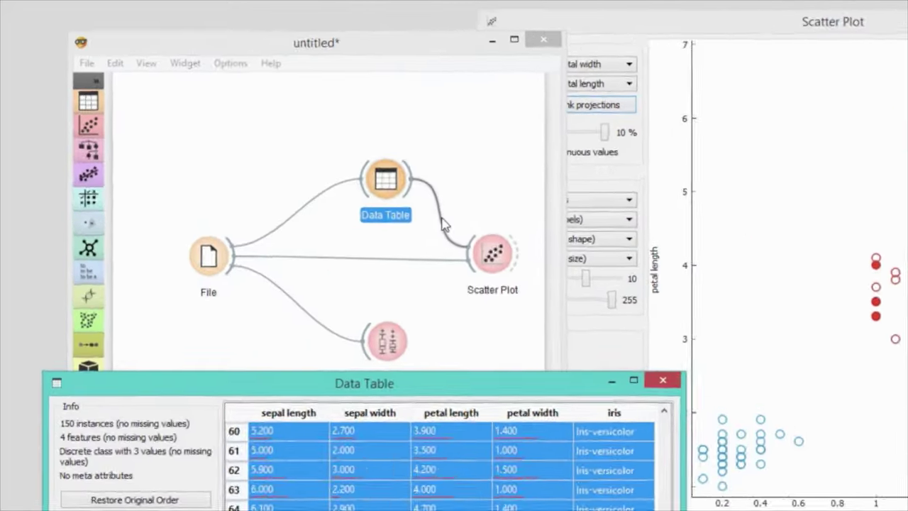
double_click(305, 153)
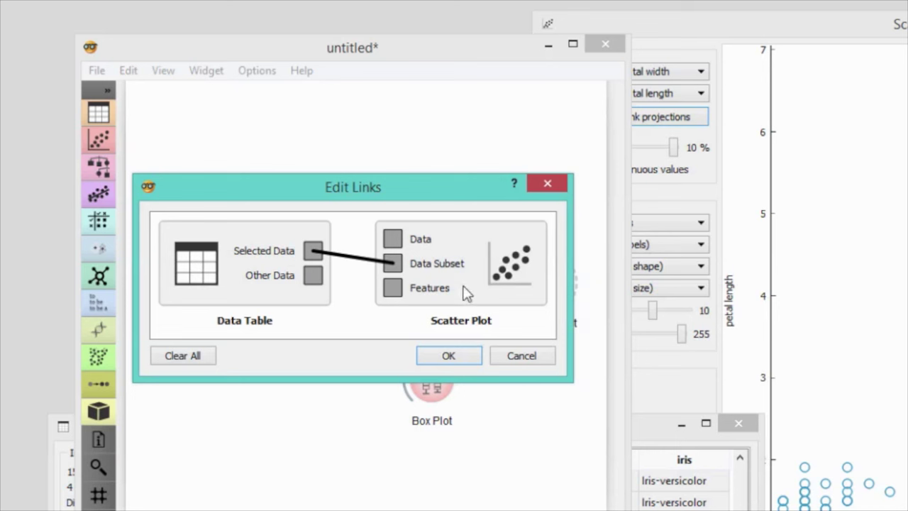
Step: Replace the Selected Data → Data Subset link with Other Data → Data Subset and confirm
left_click(359, 259)
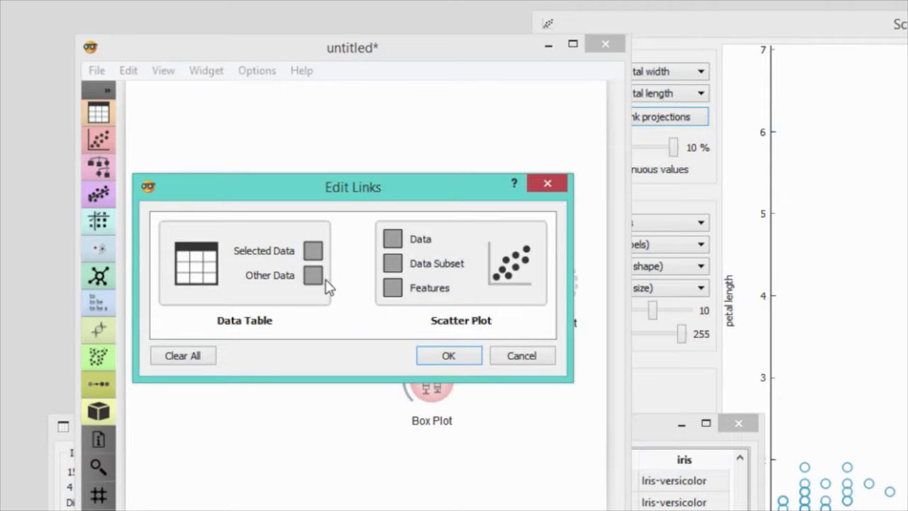
left_click_drag(312, 275, 389, 263)
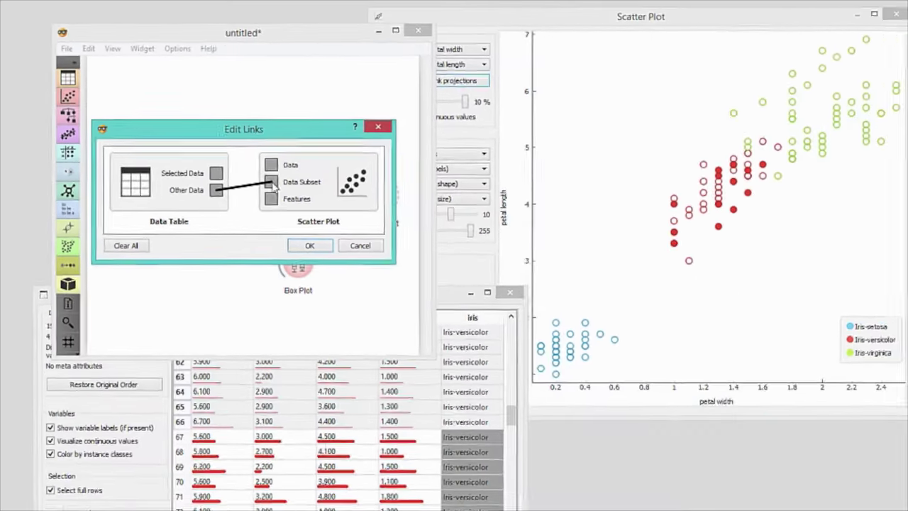
left_click(448, 355)
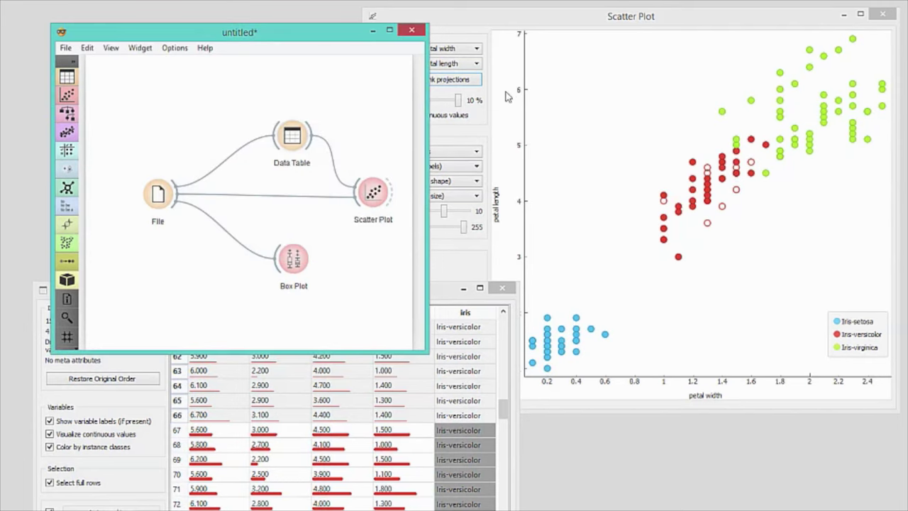
Step: Bring the Scatter Plot window to the front to review the hollow selected points
left_click(508, 32)
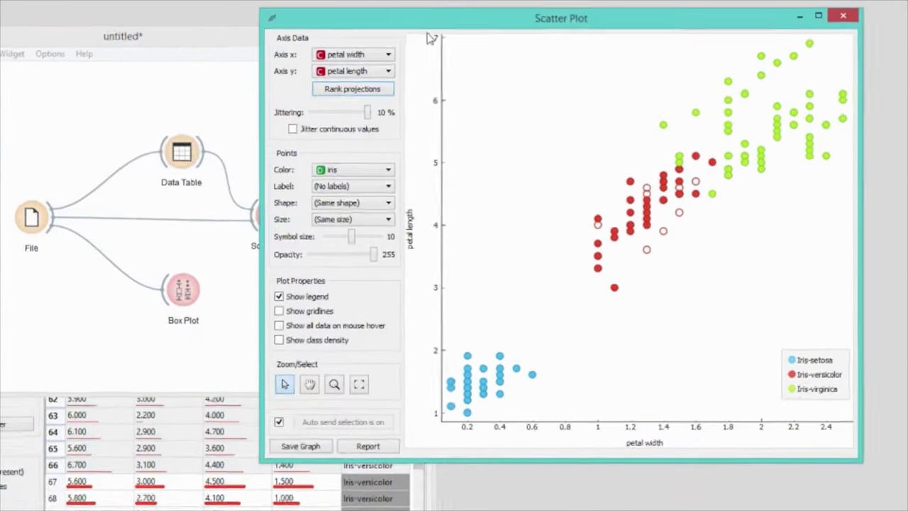